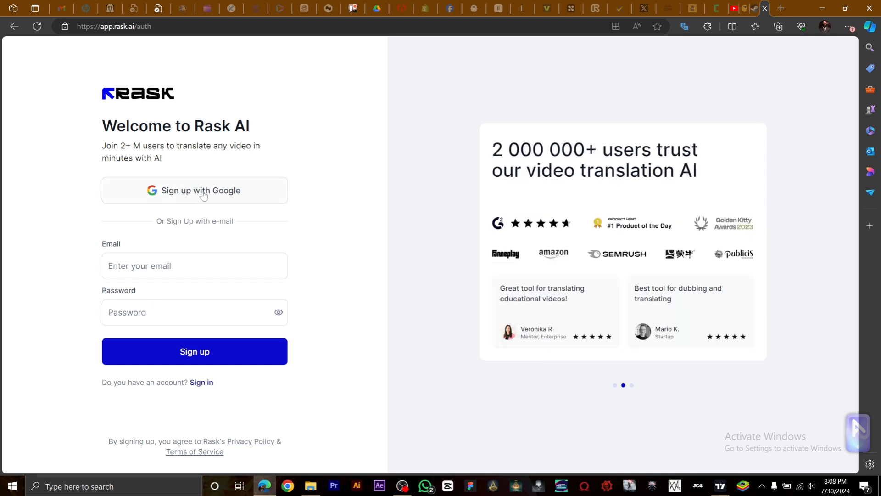
Sign up with the Google account and answer the introductory question about your role
click(203, 193)
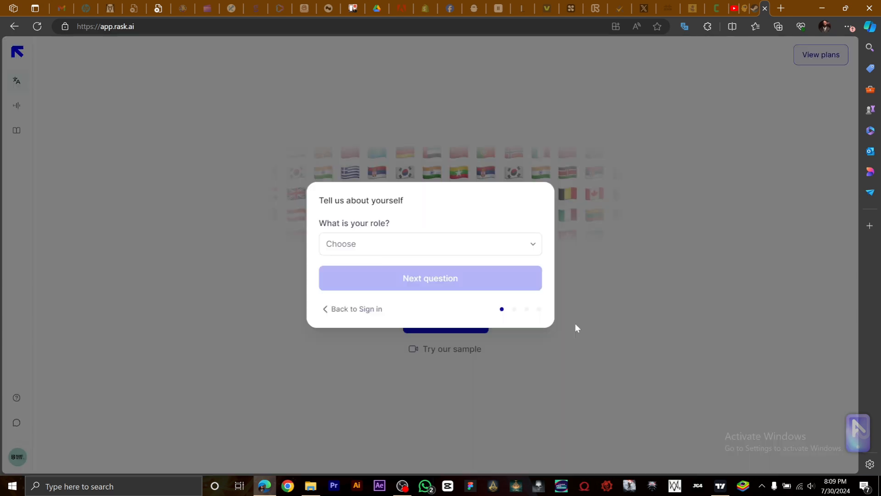
click(420, 249)
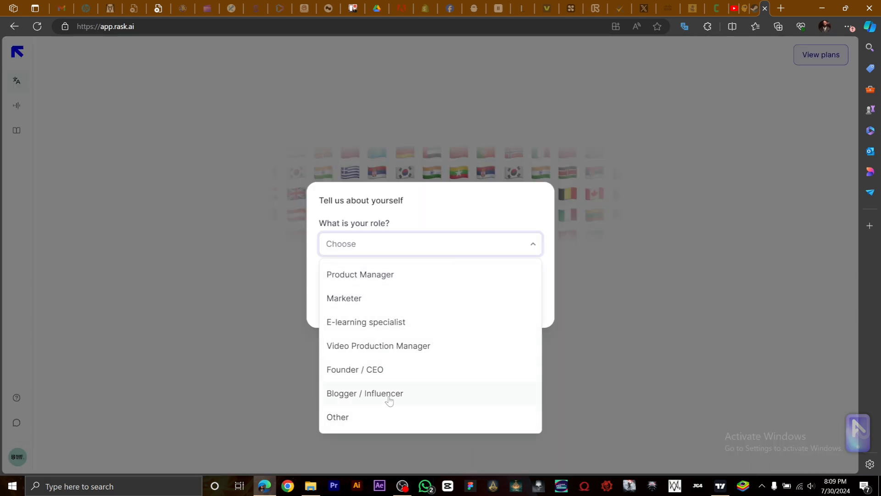
click(378, 275)
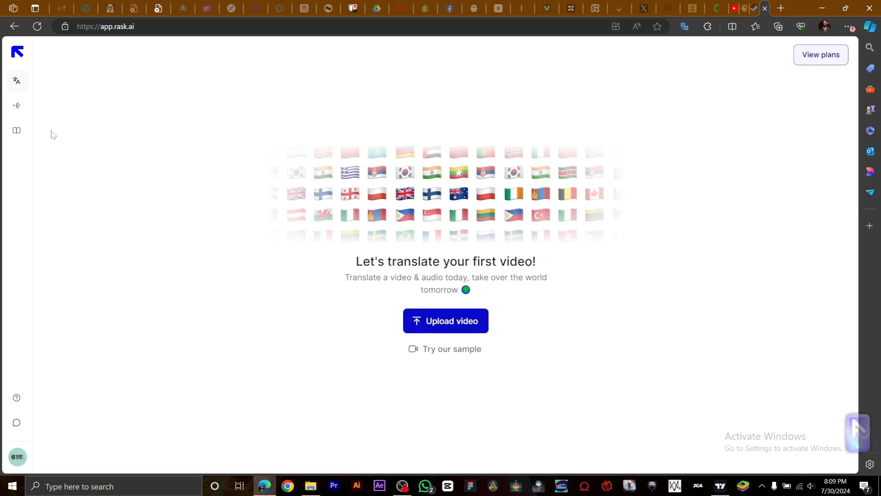
Start a video translation project and upload the "end to end done" video file
mouse_move(22, 112)
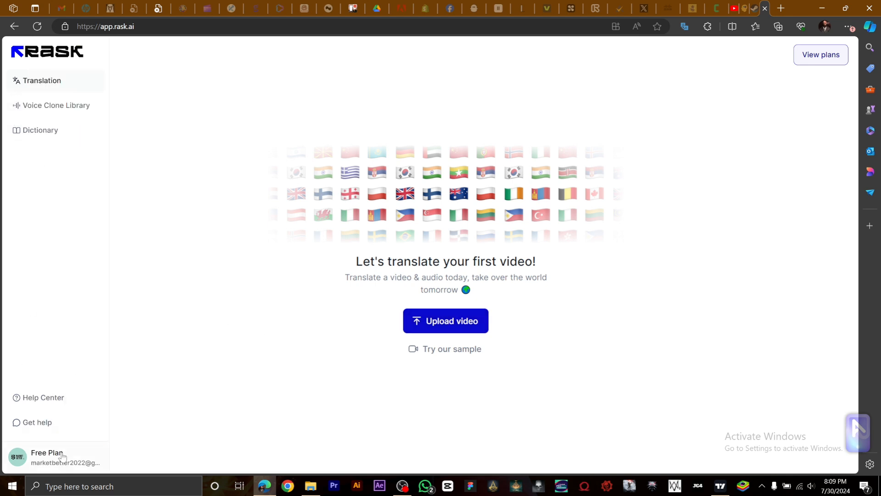
click(449, 321)
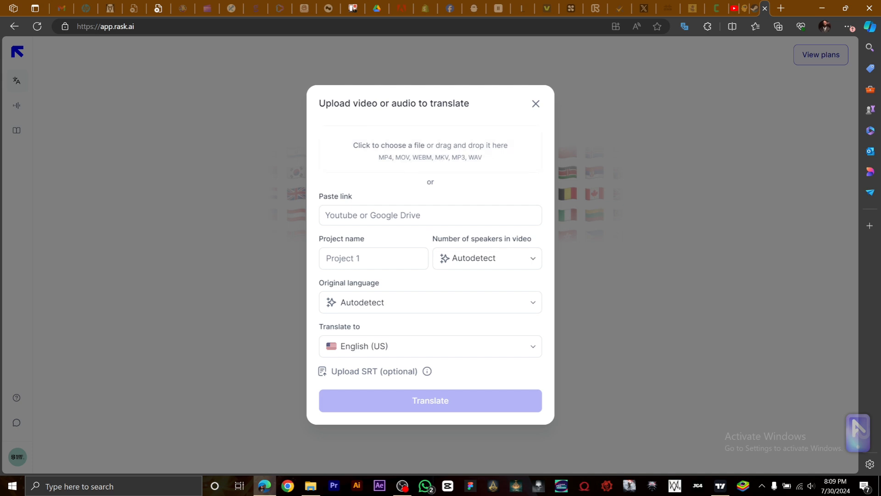
click(427, 148)
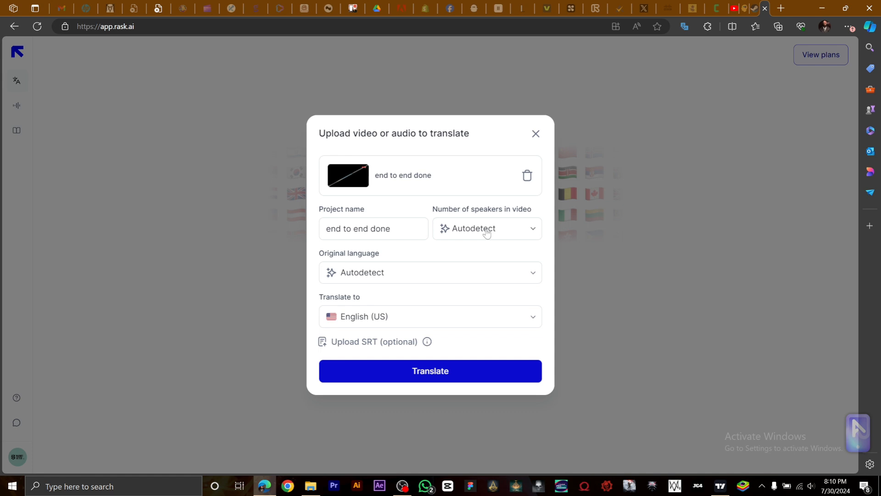
Choose German (DE) as the target language, leave the speaker count on Autodetect, and start the translation
click(487, 233)
click(487, 234)
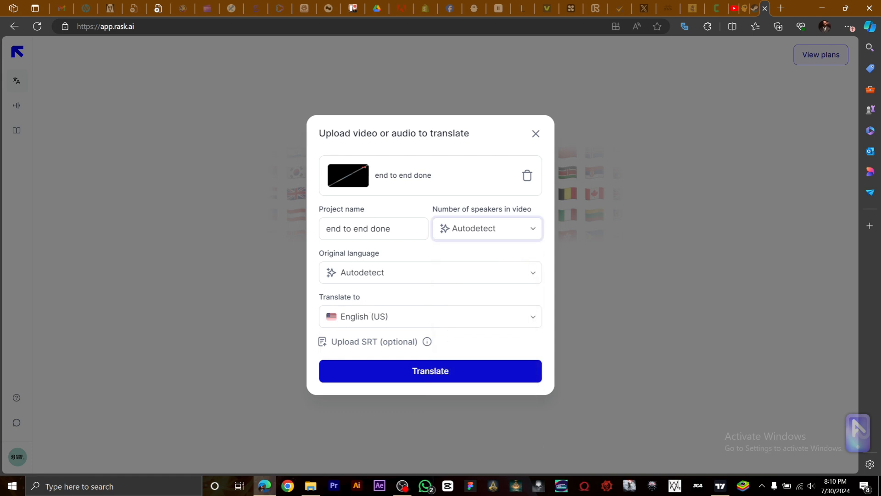
click(398, 318)
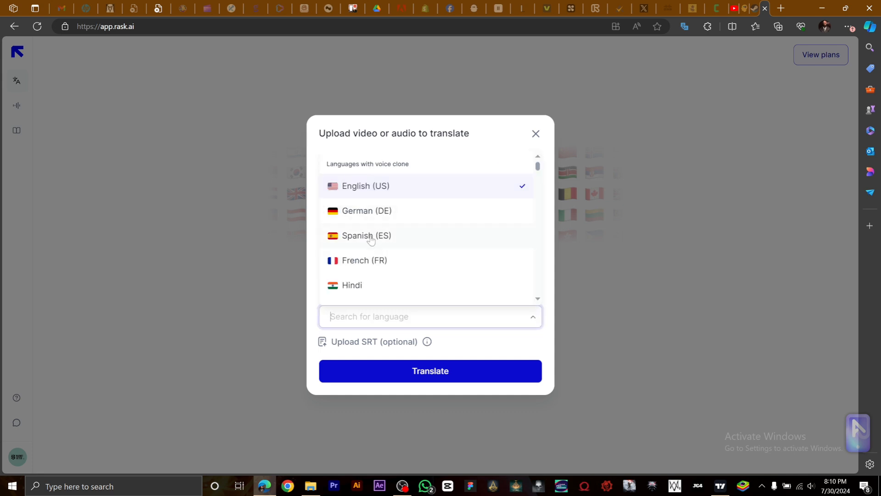
click(386, 218)
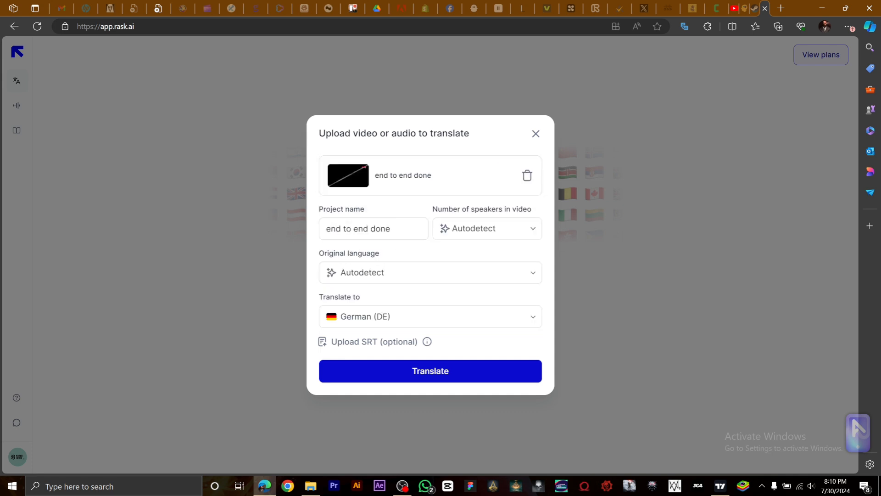
click(439, 372)
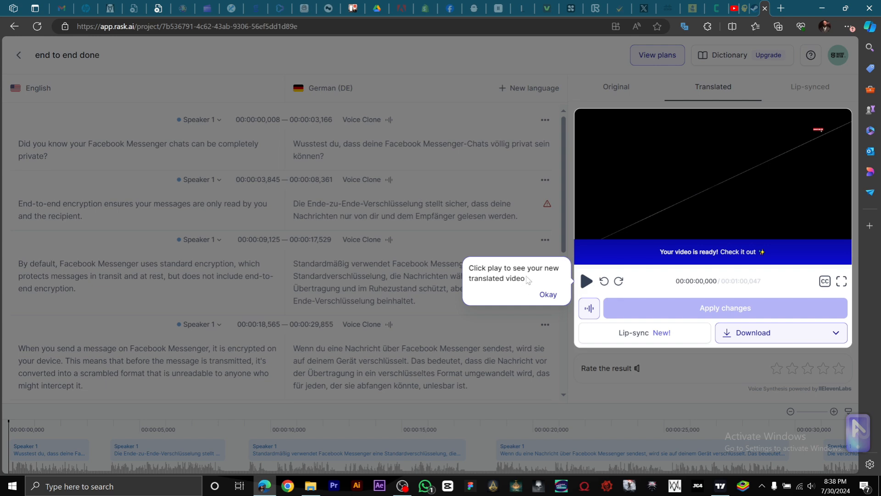
Play part of the German translated video, pause it, and dismiss the editor's introductory tips
click(587, 282)
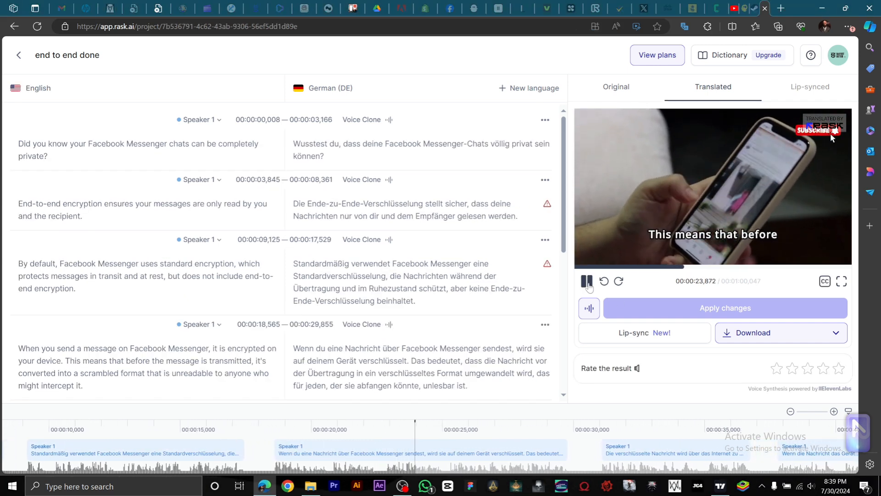
click(588, 284)
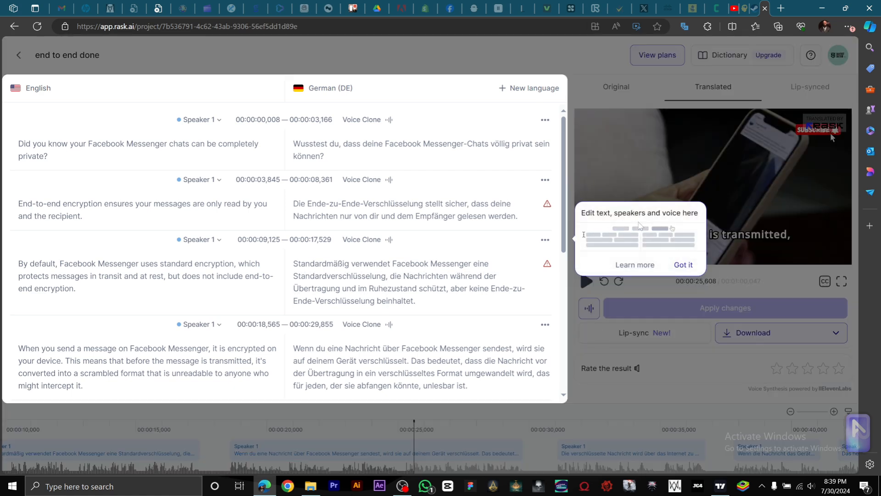
click(684, 267)
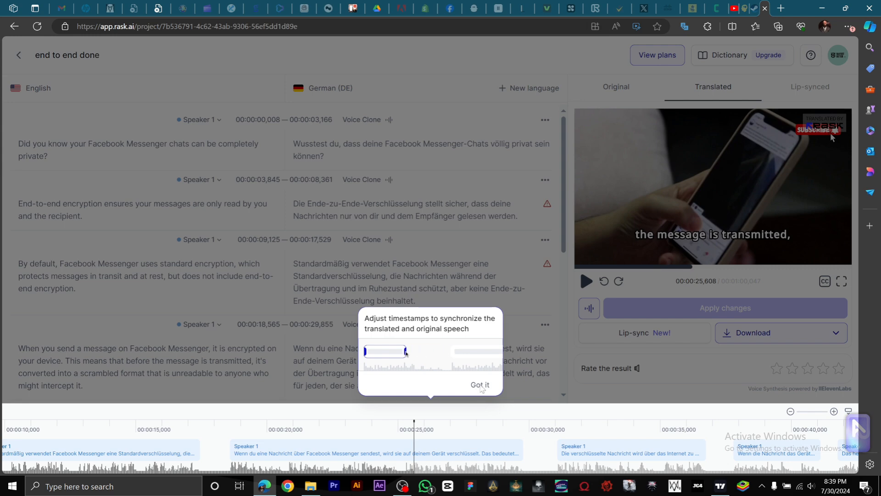
click(479, 385)
click(419, 252)
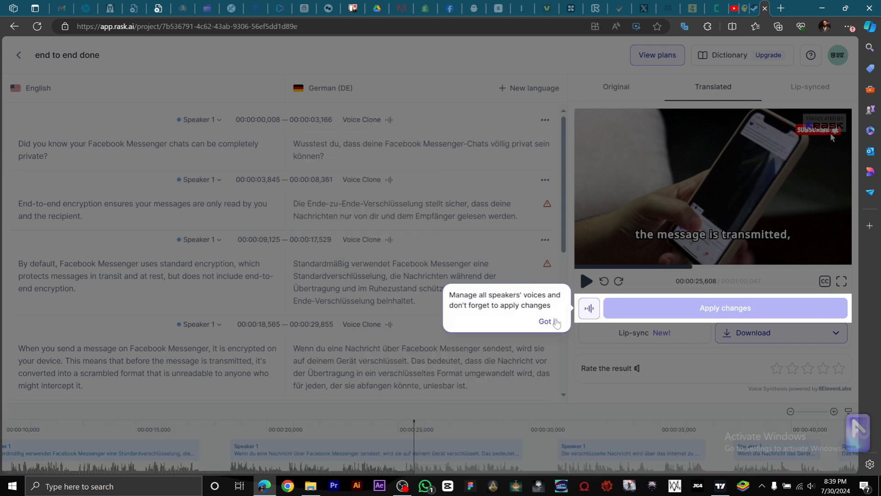
click(550, 322)
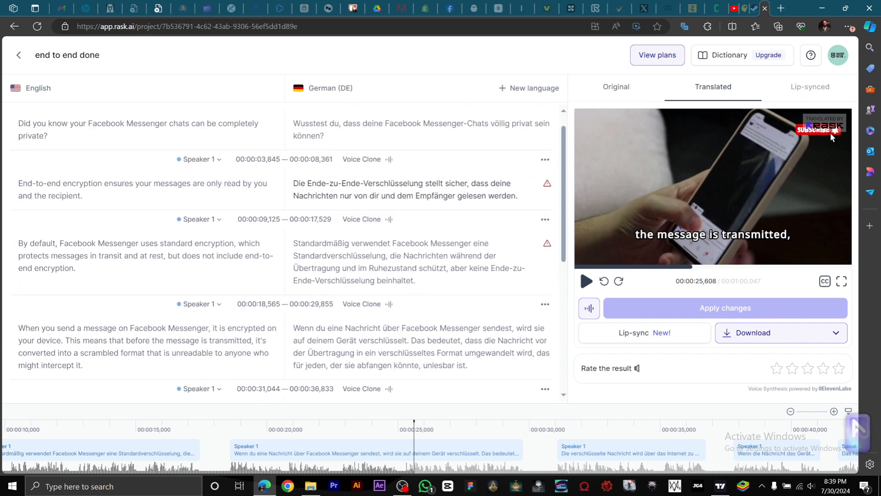
Review the translated transcript to its end and download the translated video as MP4
scroll(411, 163, down, 3)
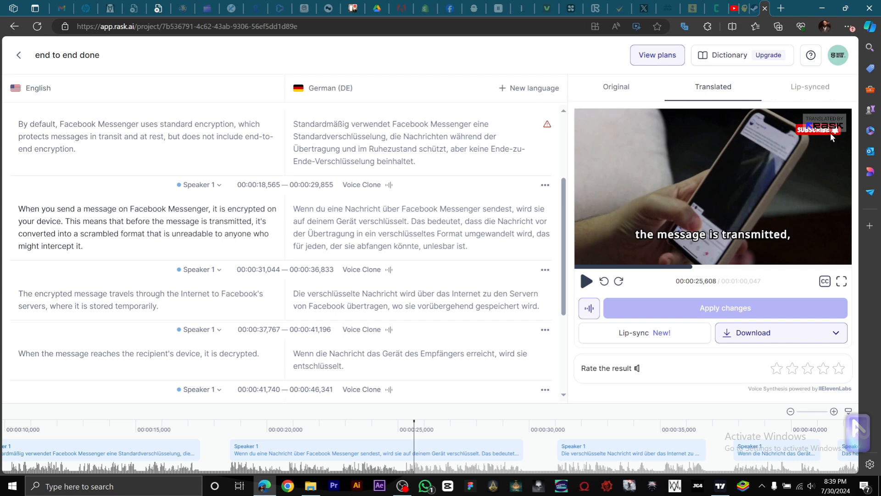
scroll(134, 264, down, 2)
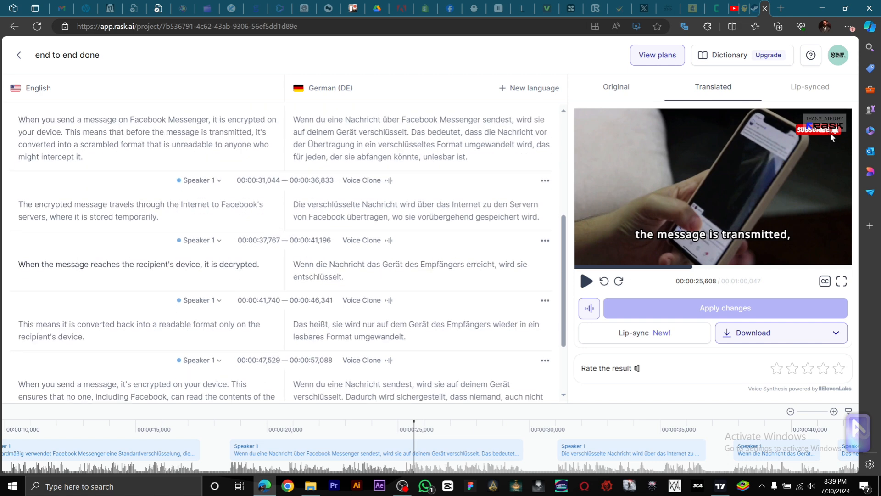
scroll(438, 330, down, 4)
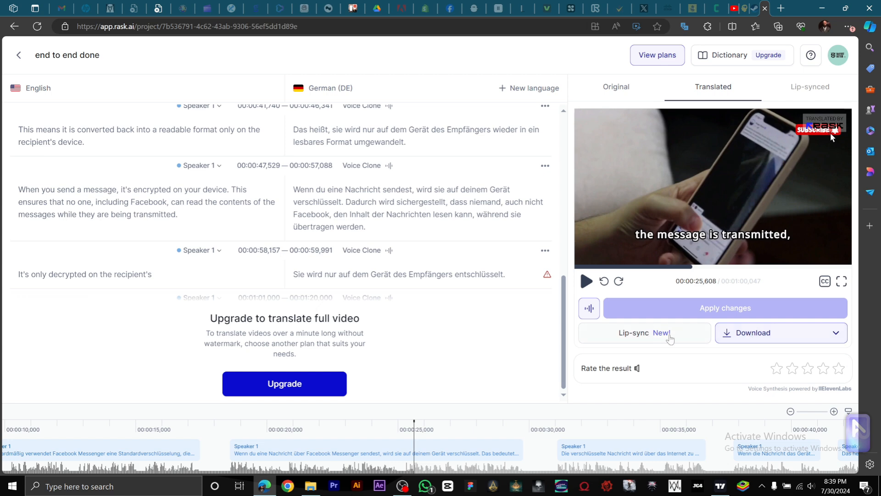
click(836, 334)
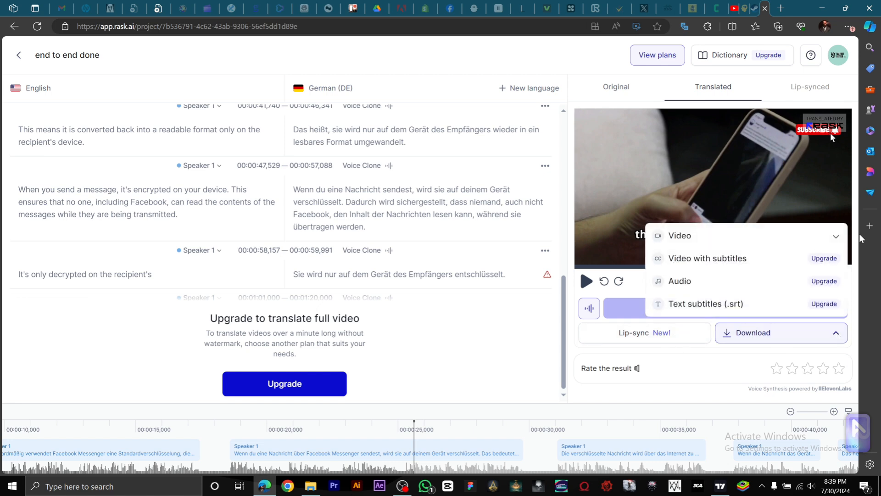
click(836, 236)
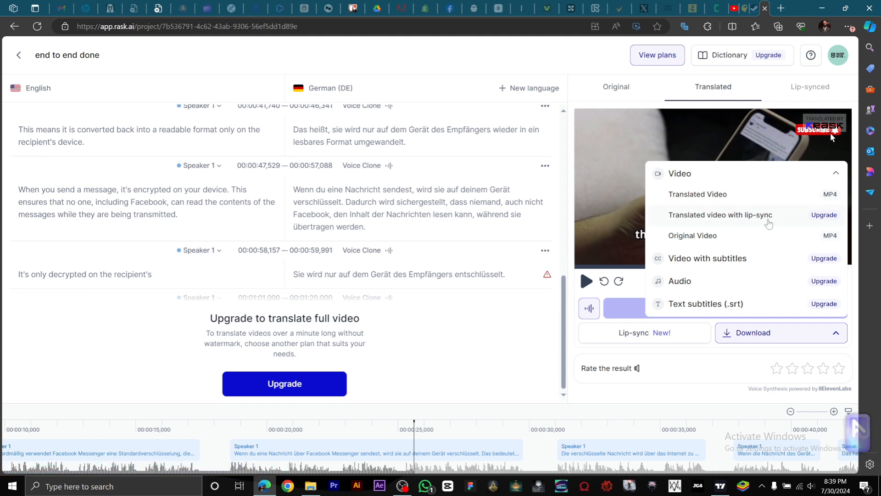
click(721, 234)
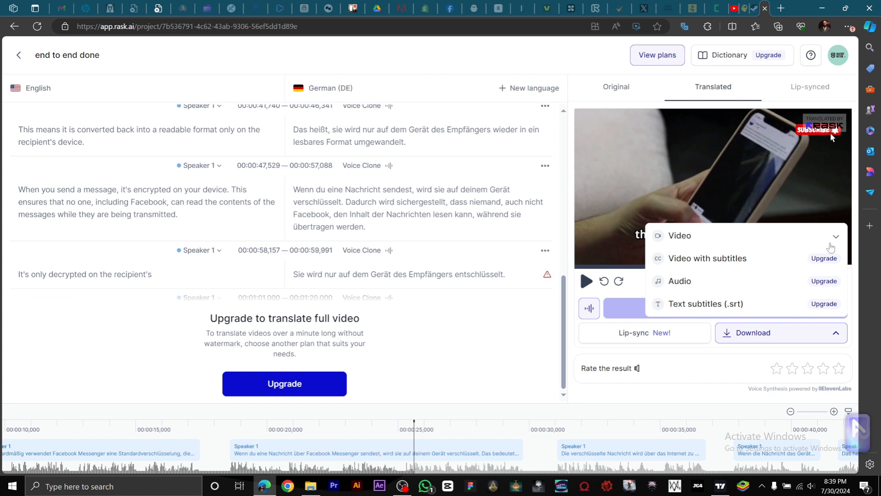
click(836, 236)
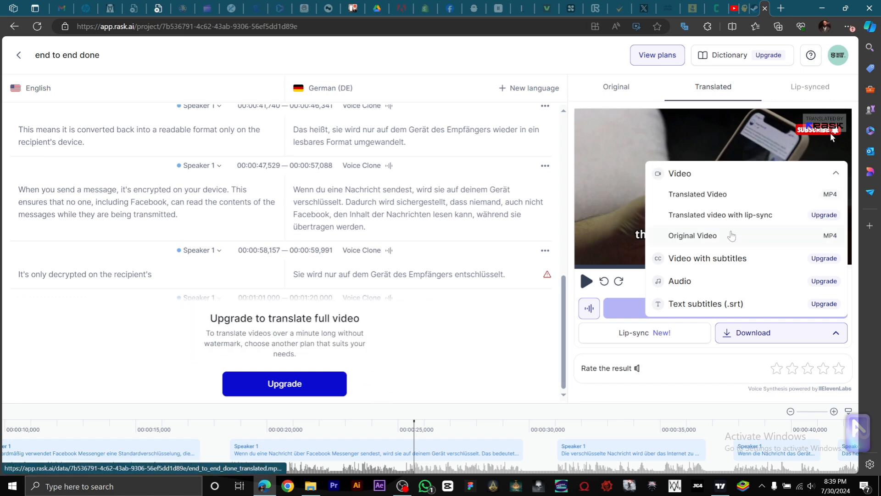
click(772, 338)
click(772, 338)
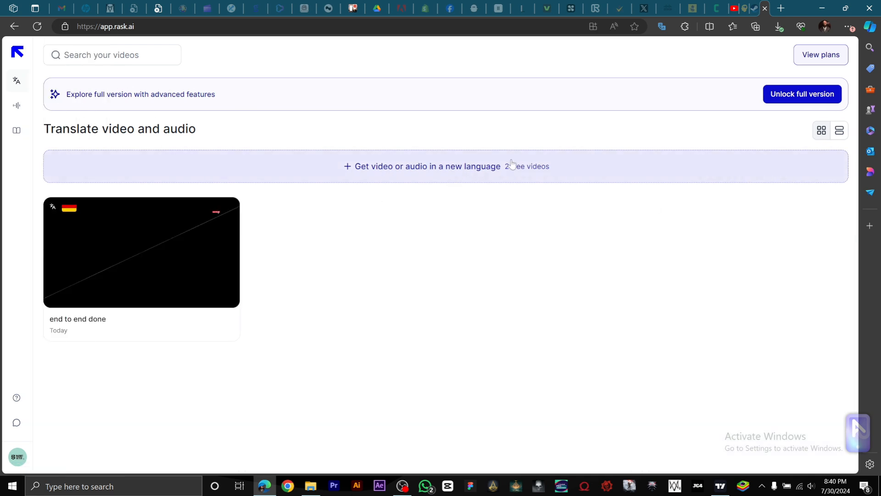
Start another translation project and upload "end to end done_translated" from the Downloads folder
click(452, 171)
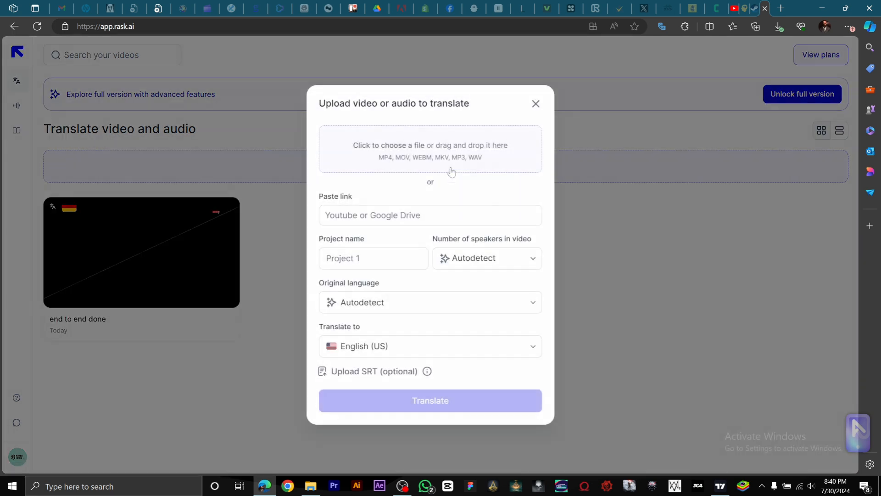
click(434, 143)
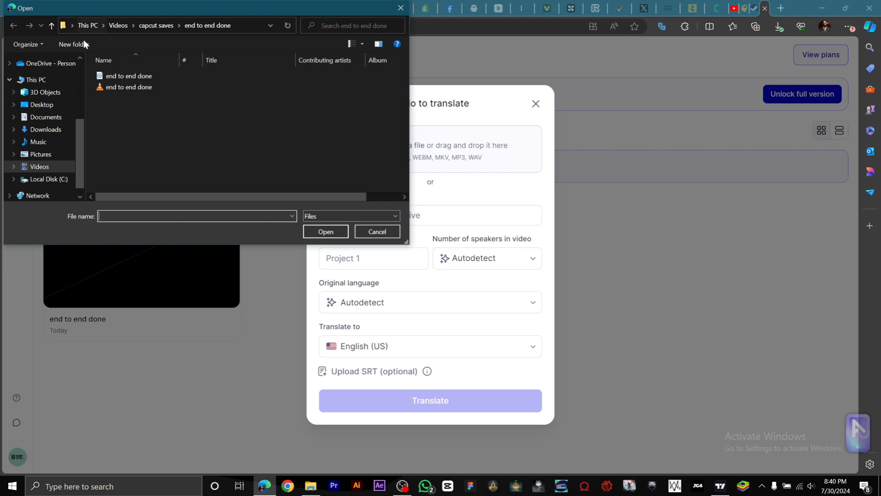
click(46, 129)
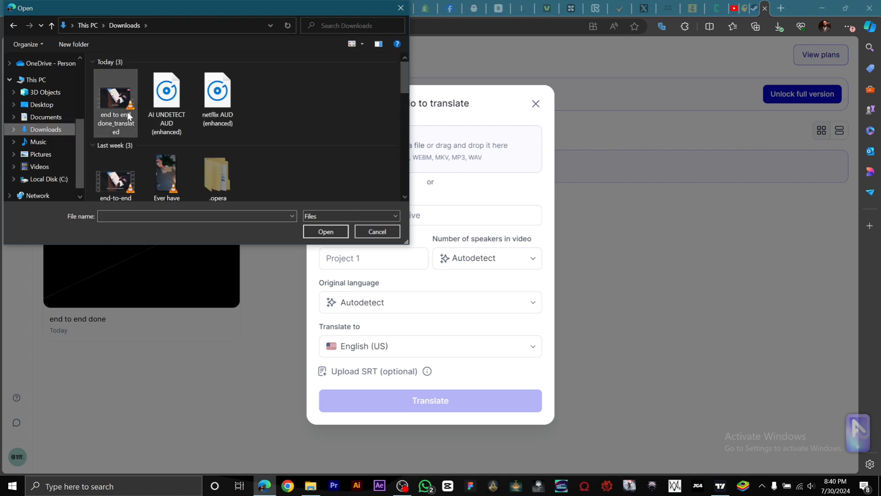
click(118, 107)
click(330, 231)
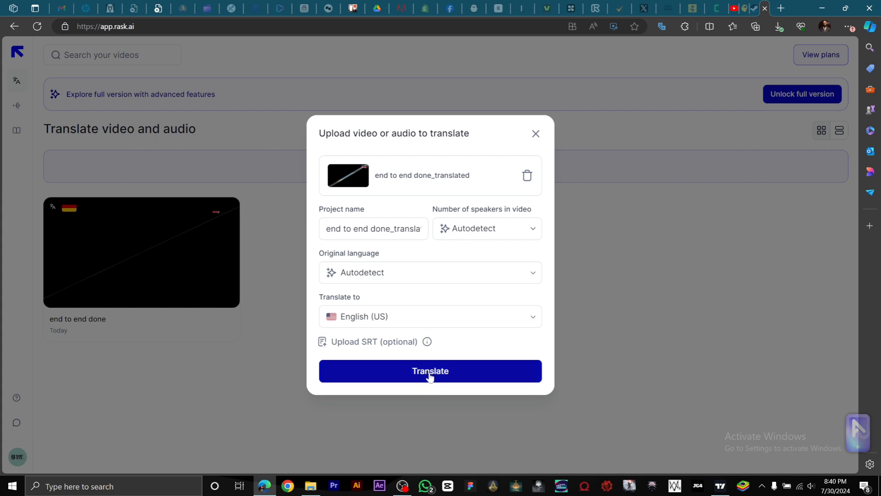
Browse the target languages, keep English (US), and start translating the uploaded video
click(415, 317)
scroll(411, 263, down, 8)
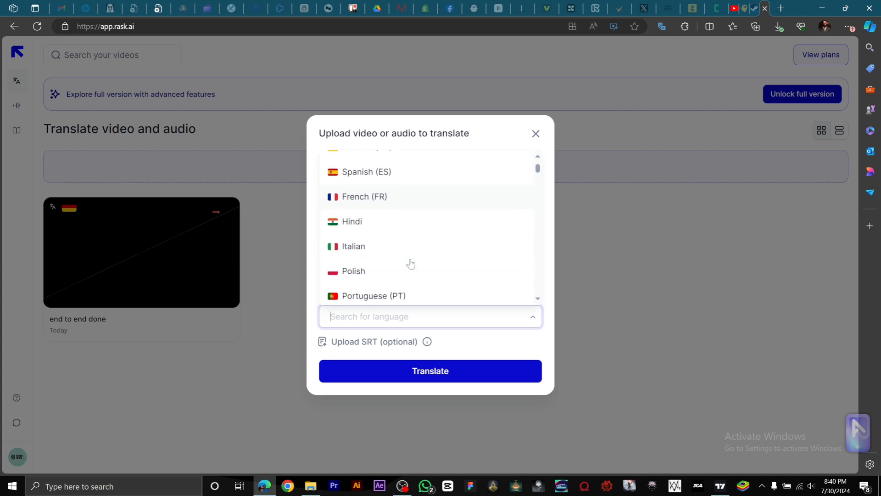
scroll(411, 263, down, 10)
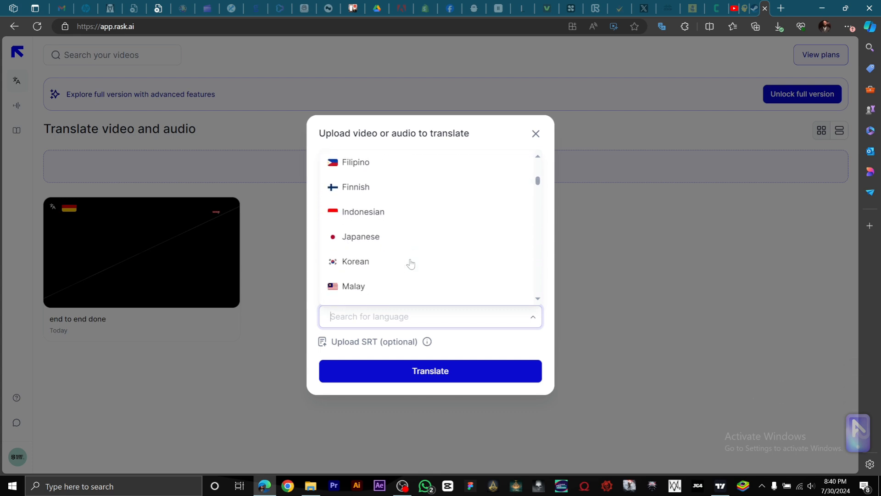
scroll(410, 262, down, 10)
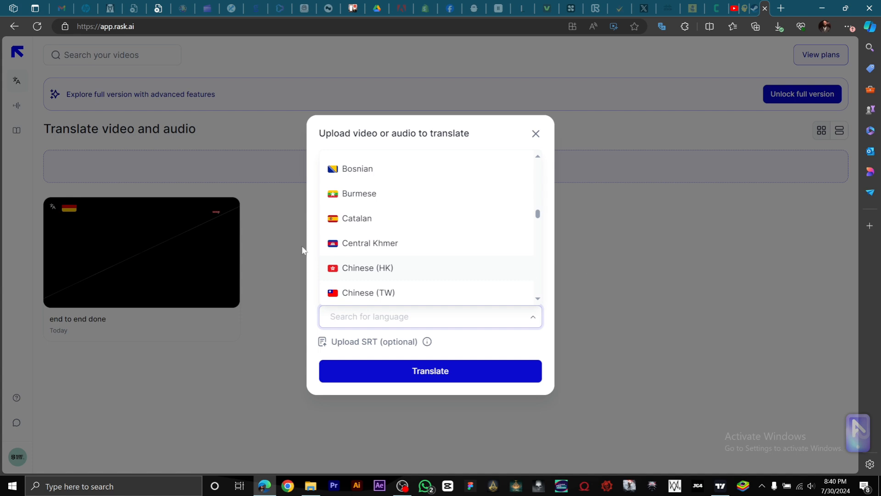
scroll(391, 230, down, 3)
click(496, 340)
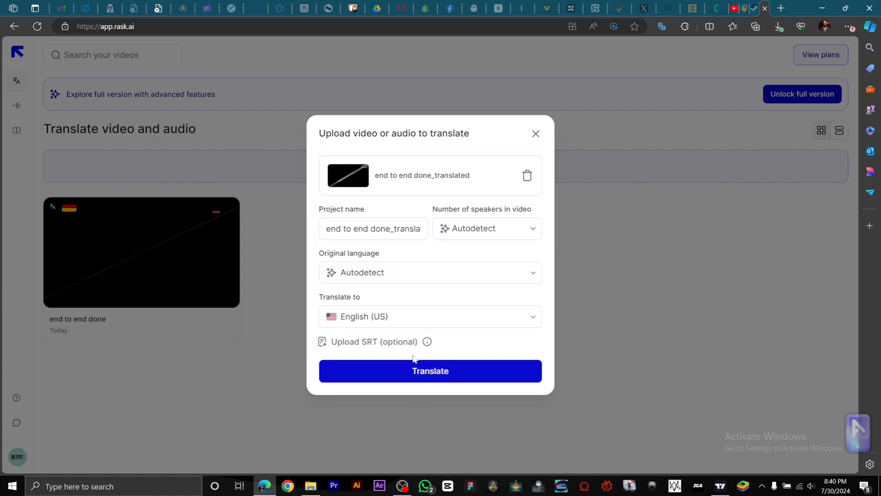
click(433, 375)
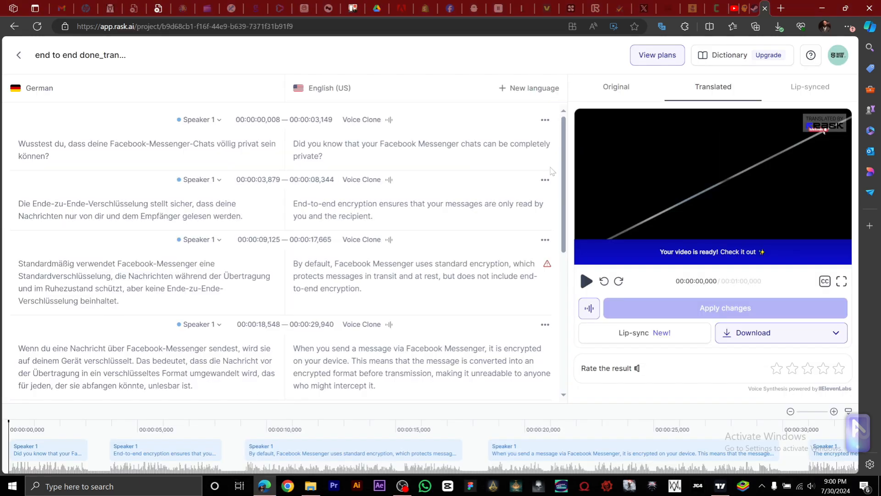
Play the English translated video, dismiss the chat notification, and try to rewind playback to the start
click(586, 281)
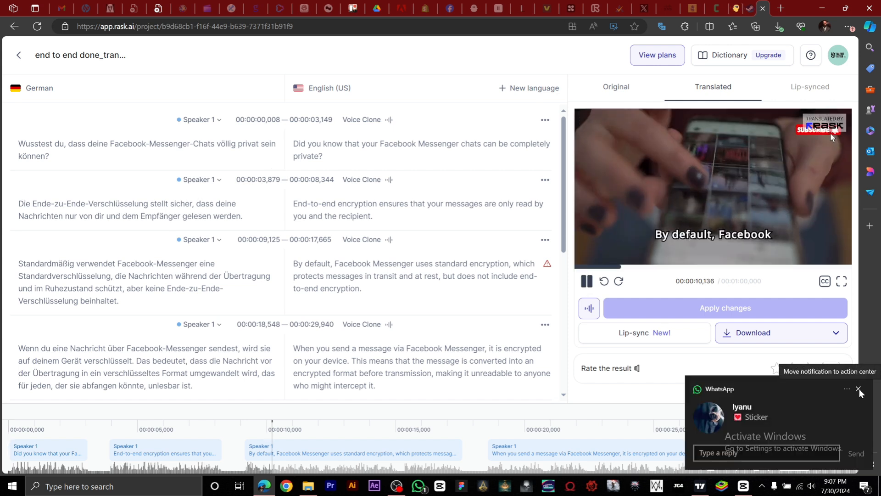
click(859, 389)
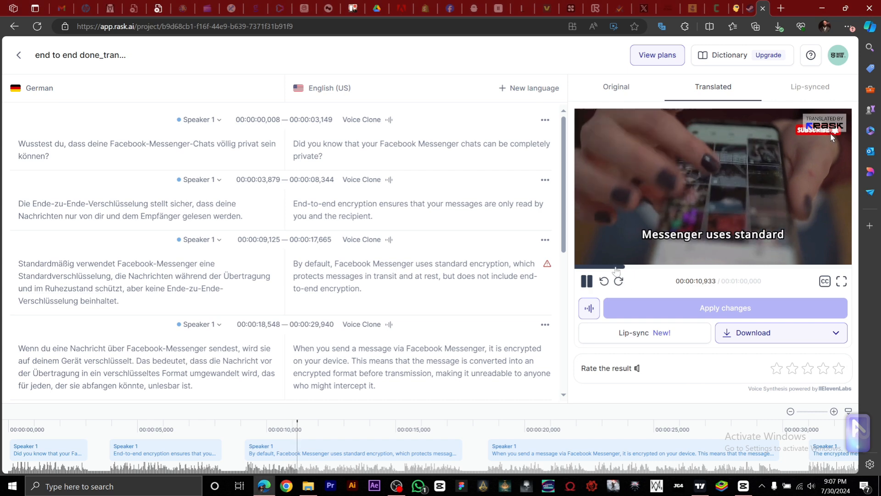
drag(627, 267, 575, 267)
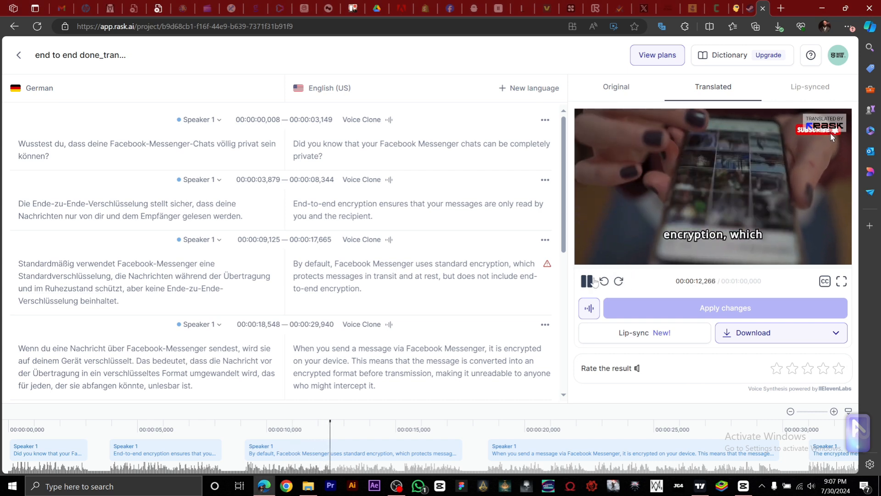